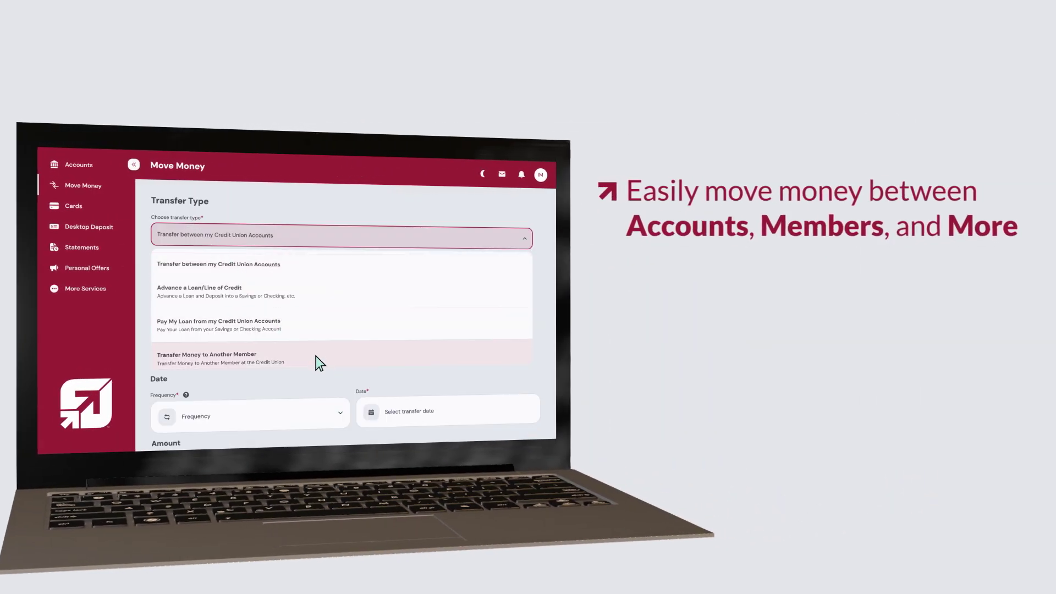
- View the member's cards and one card's details, then Desktop Deposit
left_click(86, 207)
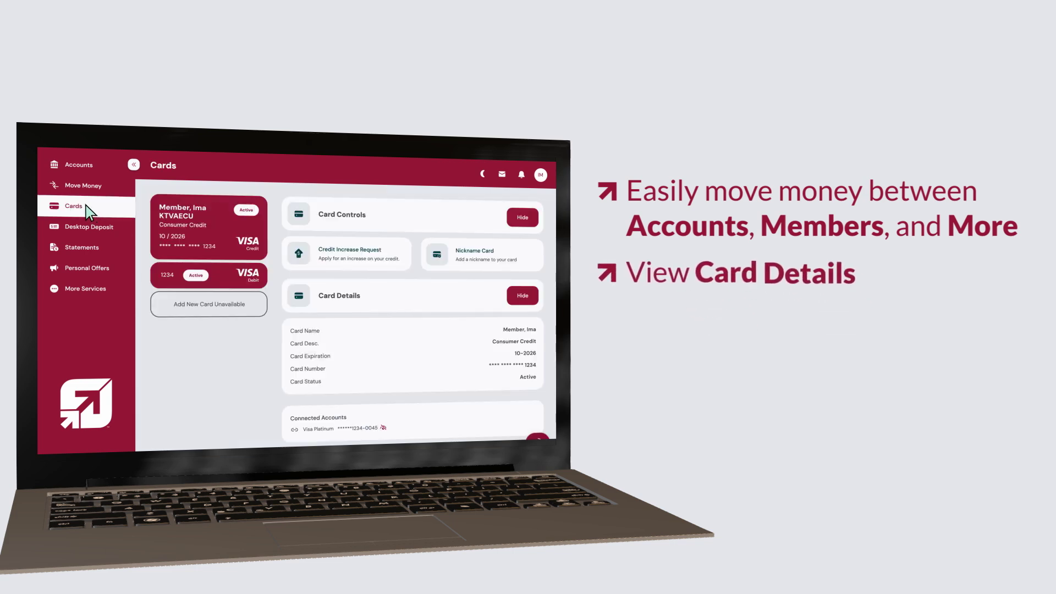
left_click(187, 212)
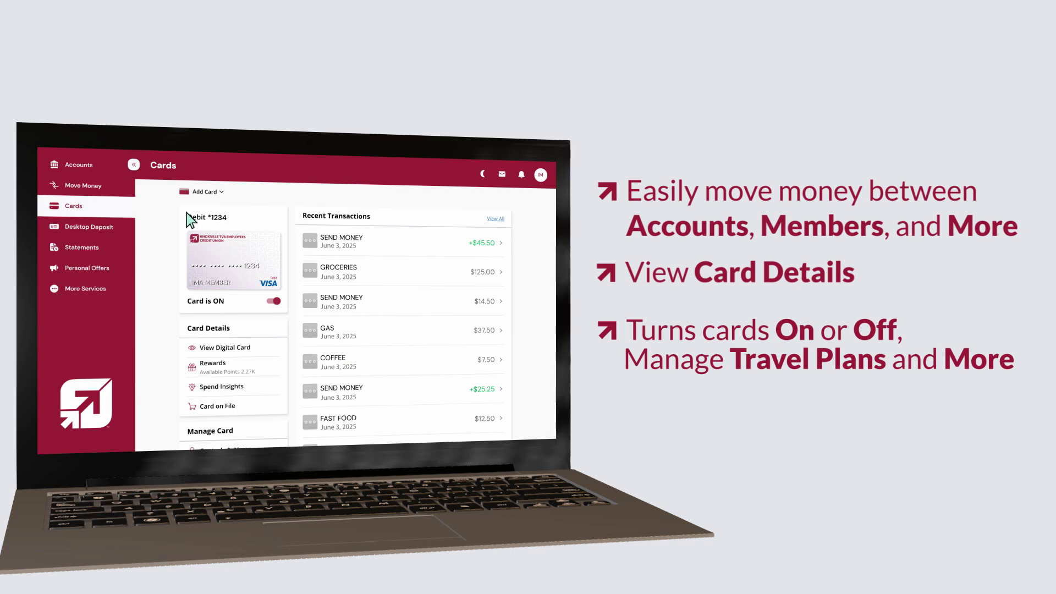
left_click(117, 228)
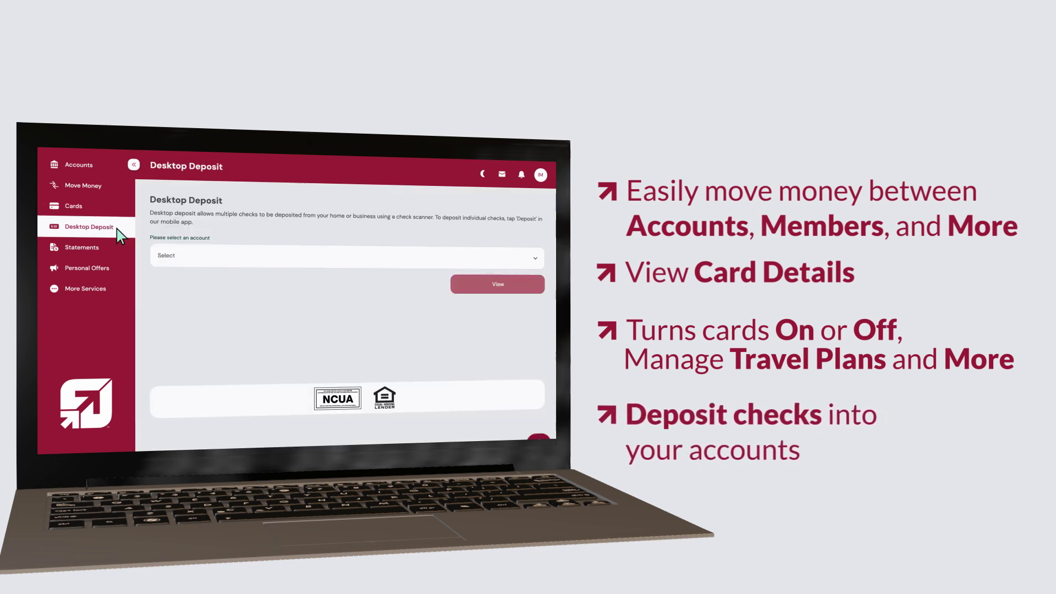
- Browse statements, e-statement preferences, Personal Offers, and the More Services list
left_click(105, 248)
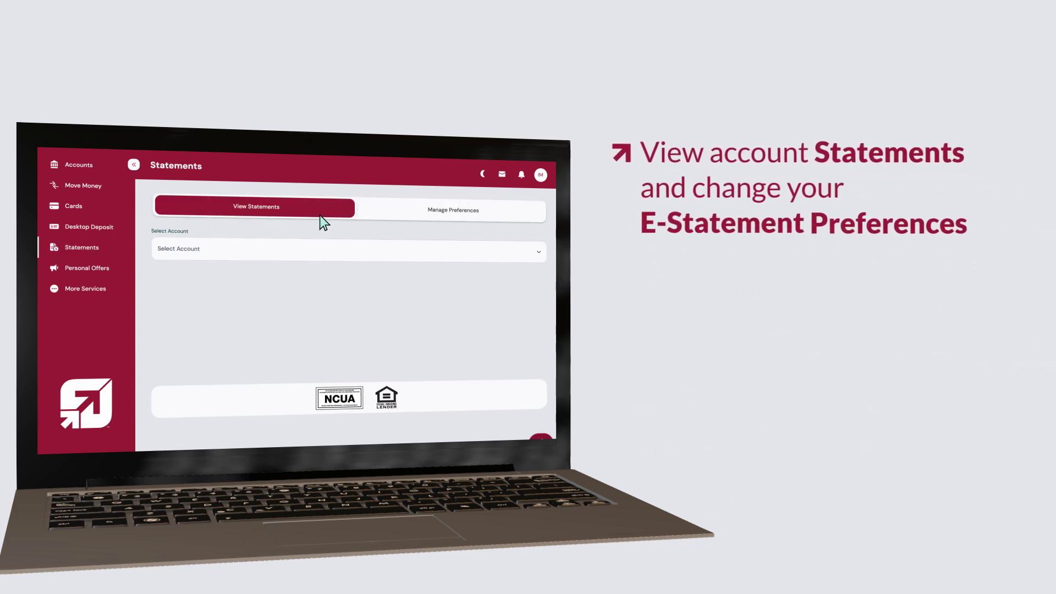
left_click(454, 216)
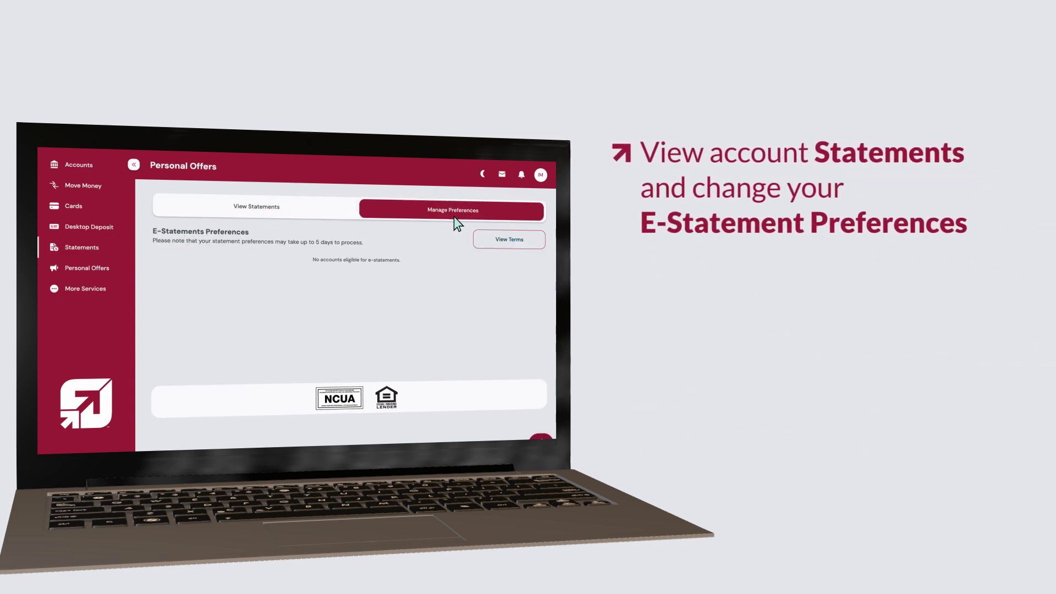
left_click(112, 269)
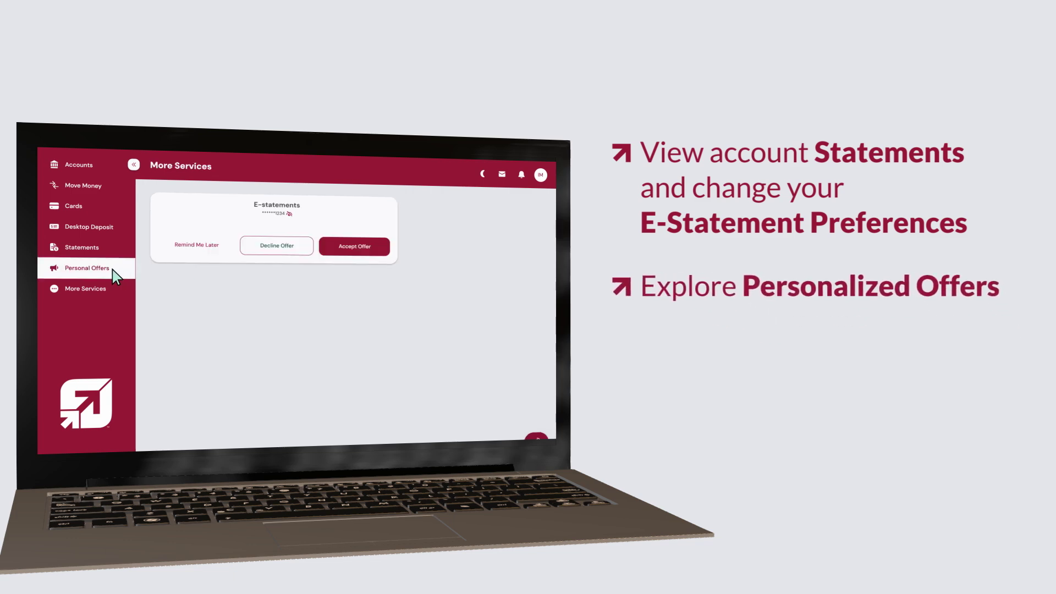
left_click(109, 290)
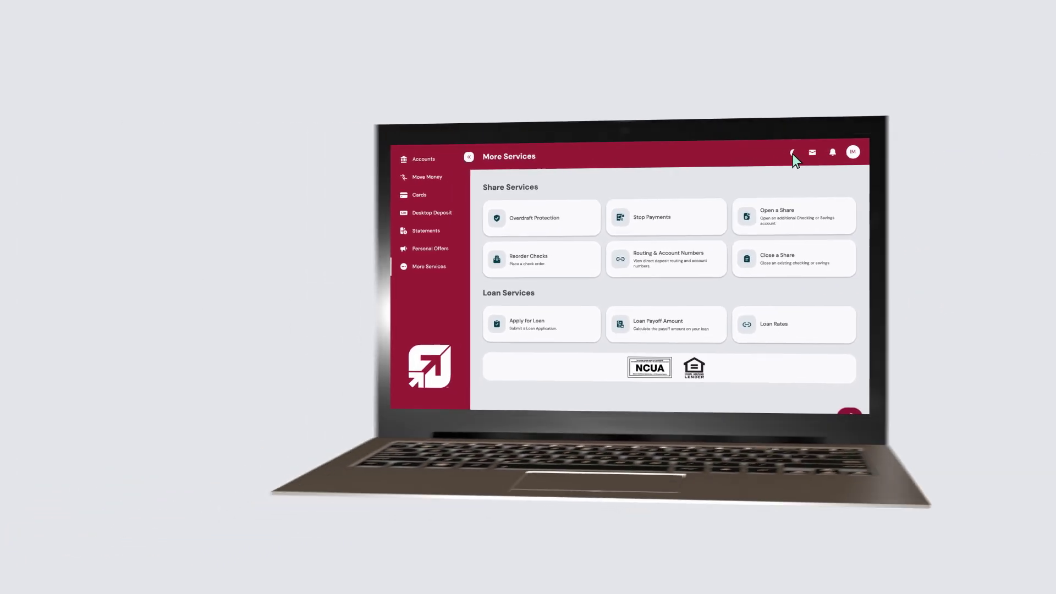
- Try dark mode and back, then draft a Member Services message with subject Feedback
left_click(792, 153)
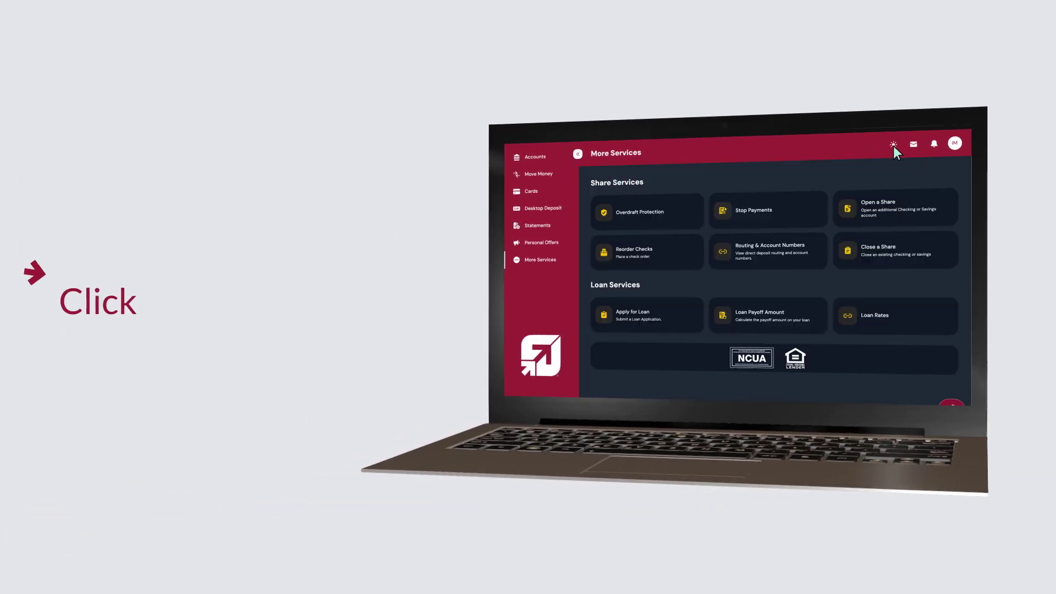
left_click(892, 144)
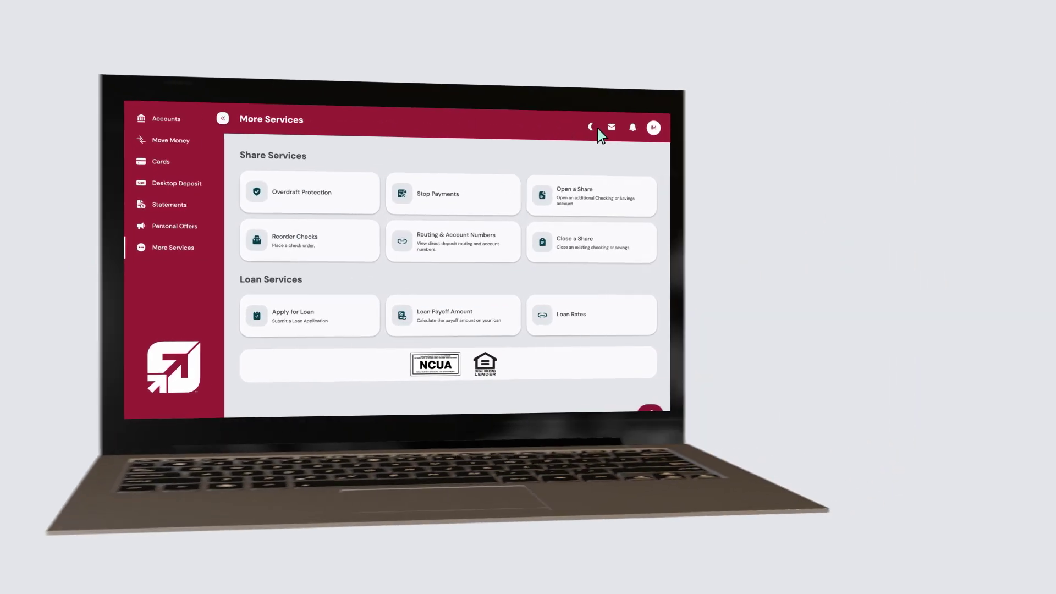
left_click(610, 128)
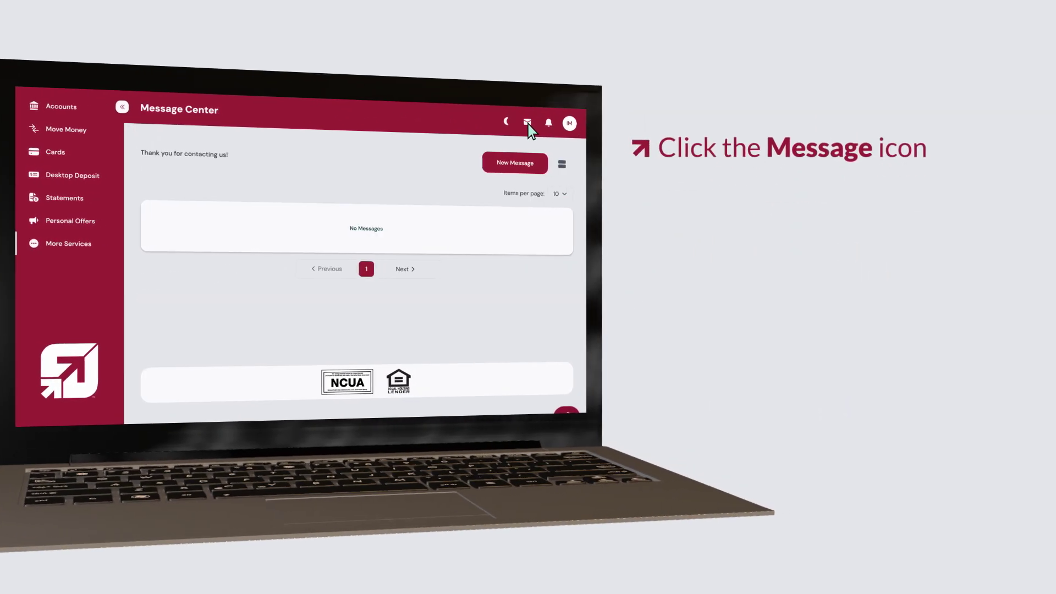
left_click(540, 176)
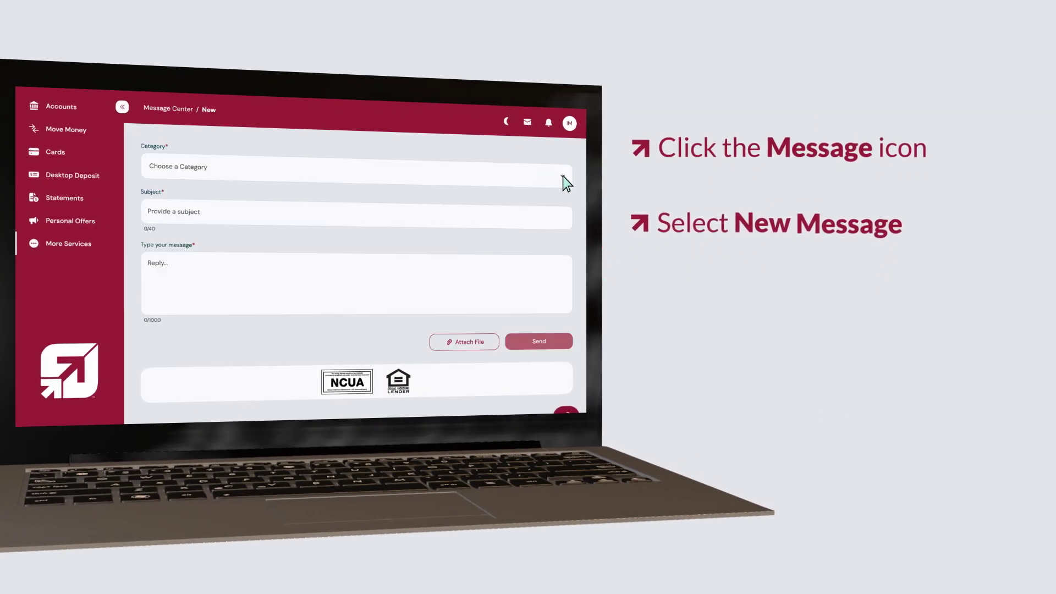
left_click(314, 225)
type("Feedback")
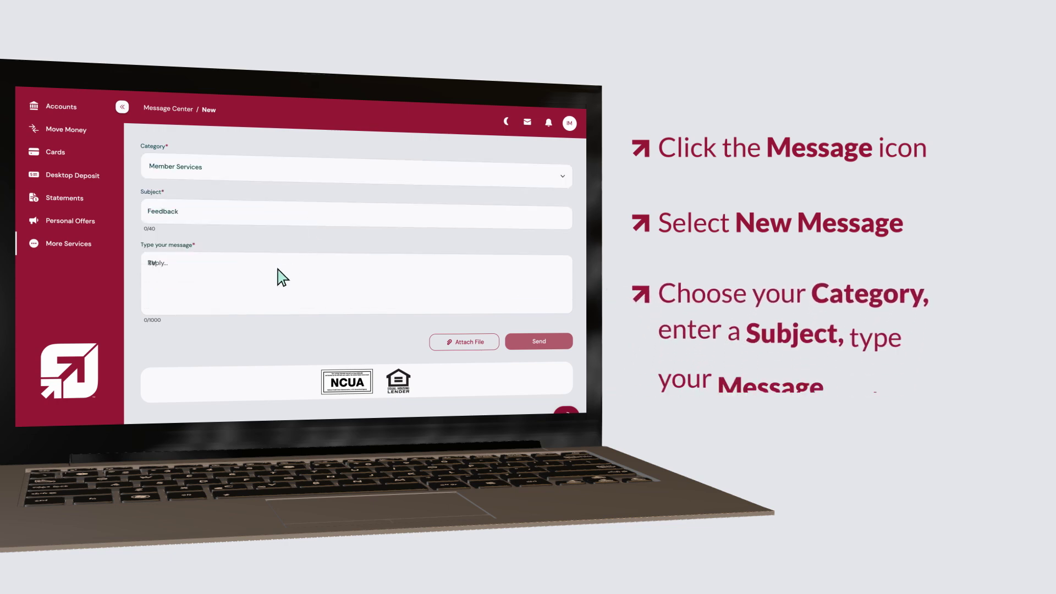
left_click(278, 276)
type("TVA Credit Union is the best!")
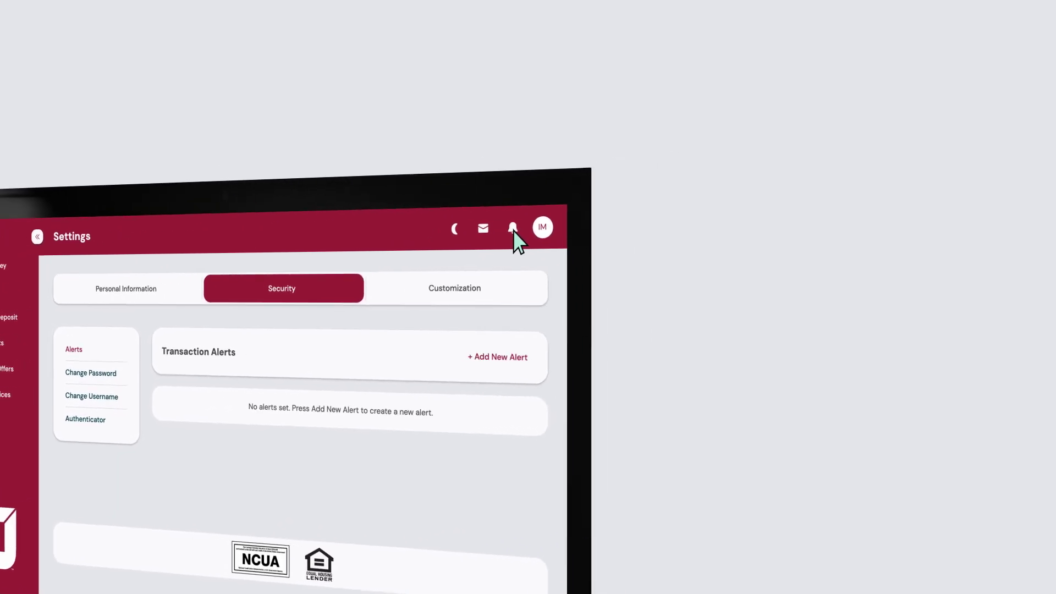
- Open the IM avatar profile menu over the Settings page
left_click(538, 227)
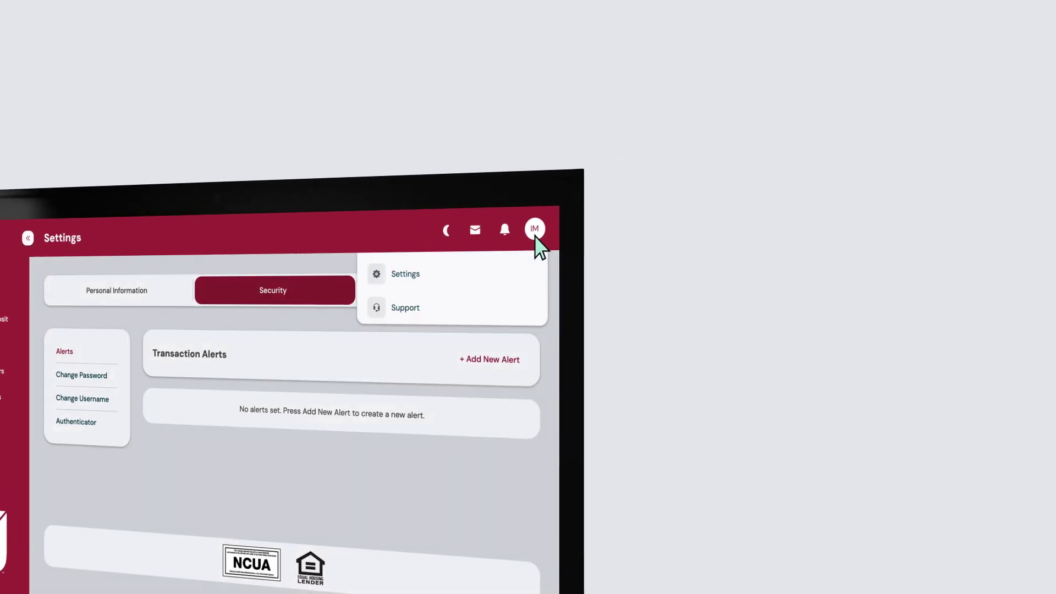